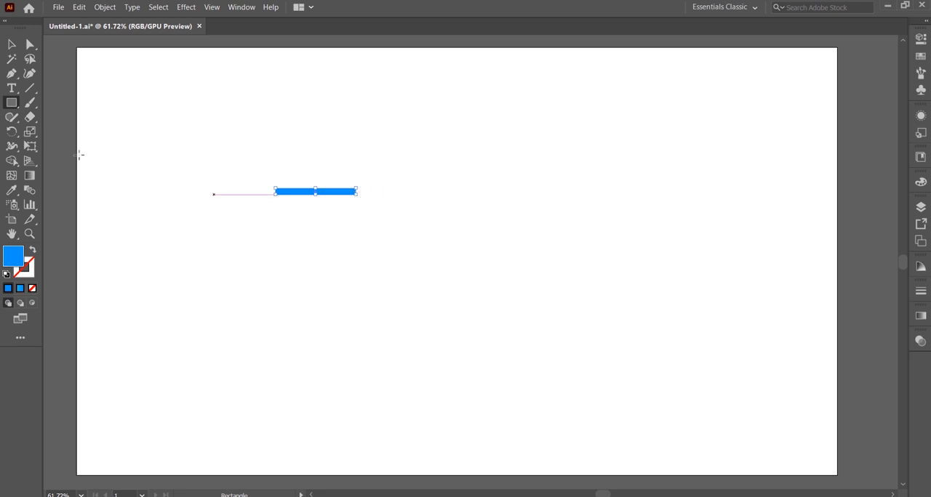
Step: Move the blue horizontal bar to the middle of the artboard as the cart's base
click(12, 44)
drag(330, 195, 458, 296)
drag(402, 292, 409, 292)
click(387, 306)
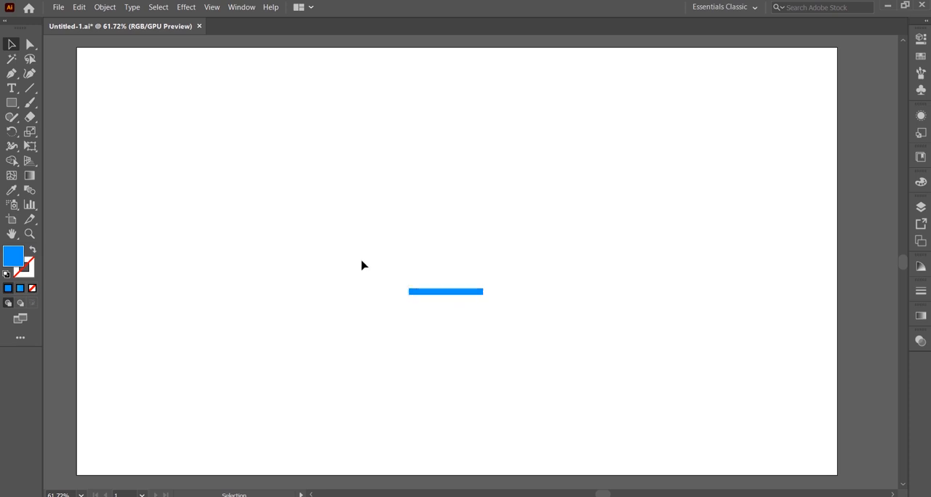
Step: Draw a blue bar slanting up and leftward from the base bar's left end
click(11, 106)
mouse_move(209, 126)
mouse_down()
mouse_move(216, 225)
mouse_move(401, 256)
mouse_move(409, 285)
mouse_up()
click(11, 44)
click(402, 341)
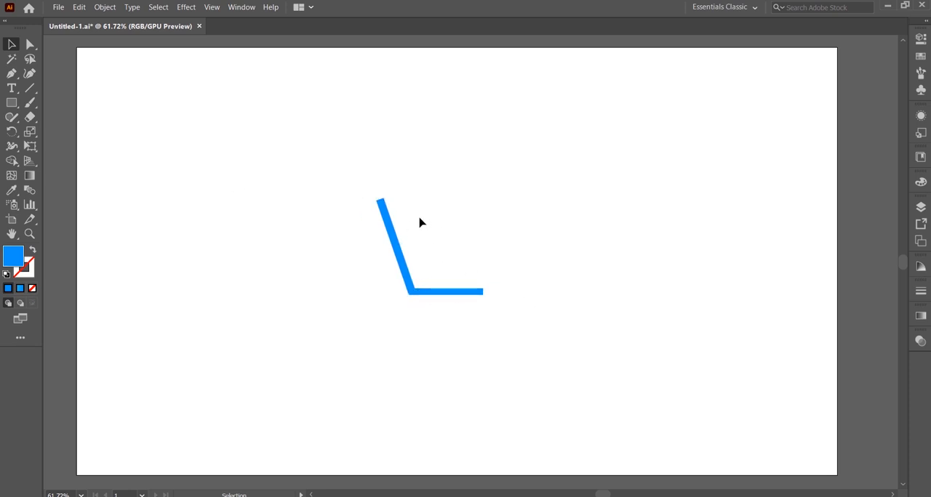
Step: Draw a short horizontal handle bar extending left from the upper end of the slanted bar
click(11, 103)
drag(211, 166, 383, 201)
key(v)
click(337, 267)
Step: Draw a second slanted bar parallel to the first on its inner side and shorten it at both ends
click(11, 102)
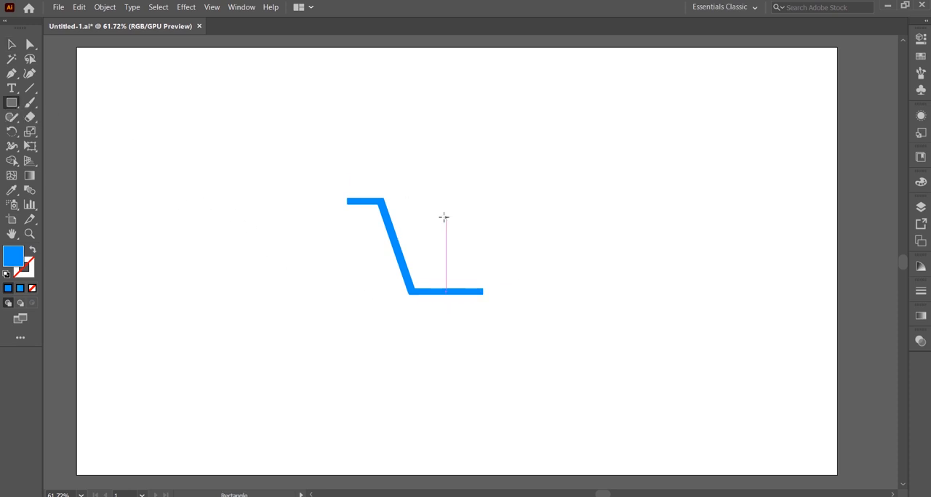
drag(421, 170, 427, 263)
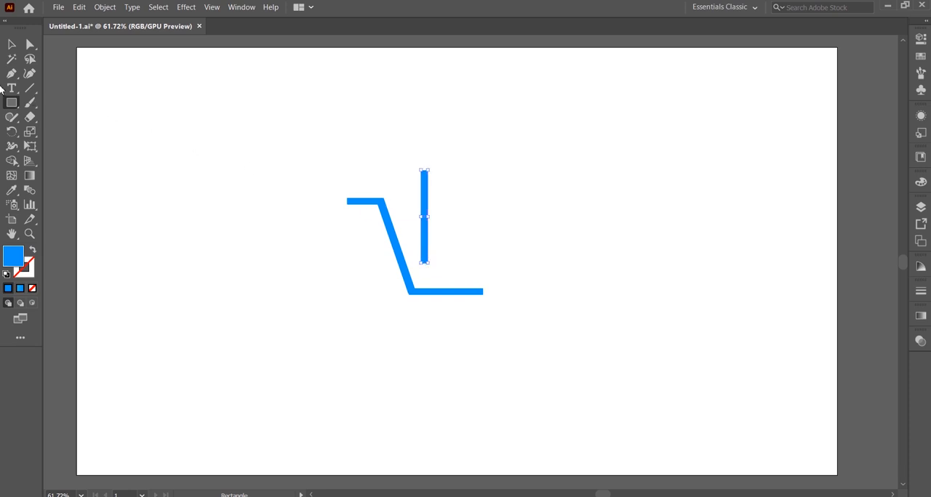
click(11, 44)
drag(427, 237, 422, 269)
click(419, 266)
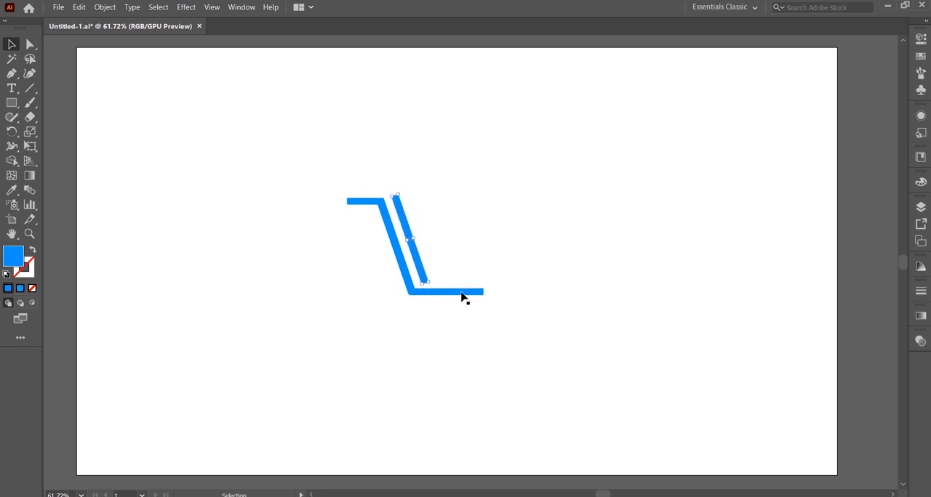
drag(420, 285, 422, 275)
drag(391, 197, 399, 208)
click(468, 235)
Step: Draw a long, slightly rising bar extending right from the upper end of the inner slanted bar
click(12, 103)
drag(407, 195, 410, 213)
click(11, 44)
key(Up)
key(Up)
key(Up)
key(Up)
drag(472, 215, 510, 208)
click(492, 245)
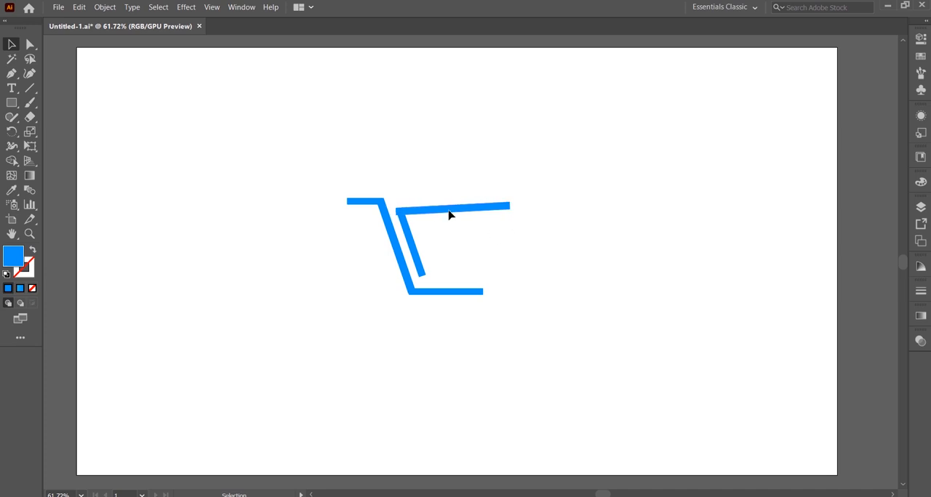
Step: Duplicate the long rising bar just below the original
click(456, 212)
key(alt+shift)
drag(458, 212, 465, 230)
click(571, 335)
Step: Draw a short third slanted bar inside the basket, parallel to the other slanted bars
key(m)
drag(430, 155, 443, 272)
key(v)
mouse_move(439, 257)
mouse_down()
mouse_move(432, 260)
mouse_move(443, 279)
mouse_move(429, 264)
mouse_up()
click(421, 426)
Step: Nudge the inner slanted bar and the long rising bars slightly down
drag(407, 196, 431, 268)
key(Down)
key(Down)
key(Down)
key(Down)
key(Down)
key(Down)
key(Down)
key(Down)
key(Down)
key(Down)
click(555, 331)
Step: Nudge the short slanted bar down and to the right to space it from the neighbouring bar
click(448, 275)
click(433, 273)
key(Down)
key(Down)
key(Down)
key(Down)
key(Down)
key(Down)
key(Down)
key(Down)
key(Down)
key(Right)
key(Right)
key(Right)
key(Right)
key(Right)
key(Right)
key(Right)
click(534, 365)
click(430, 265)
key(Down)
key(Down)
key(Down)
key(Down)
key(Down)
key(Down)
key(Down)
click(461, 299)
click(434, 278)
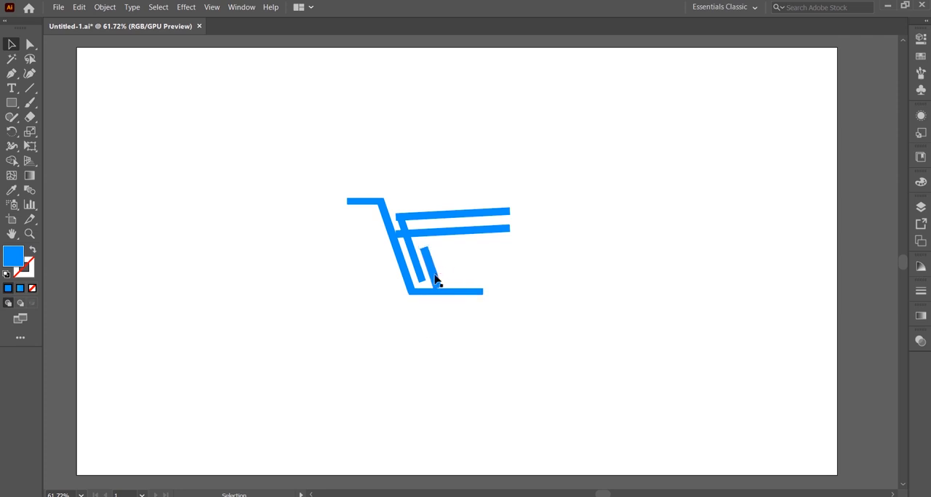
click(280, 222)
Step: Draw a rising bar from the short slanted bar's upper end and duplicate it below
click(11, 102)
drag(235, 248, 447, 253)
key(v)
click(463, 255)
click(452, 247)
drag(456, 246, 464, 269)
click(475, 283)
Step: Shorten the short slanted bar, copy a third rising bar to its lower end and lengthen the upper two
click(438, 288)
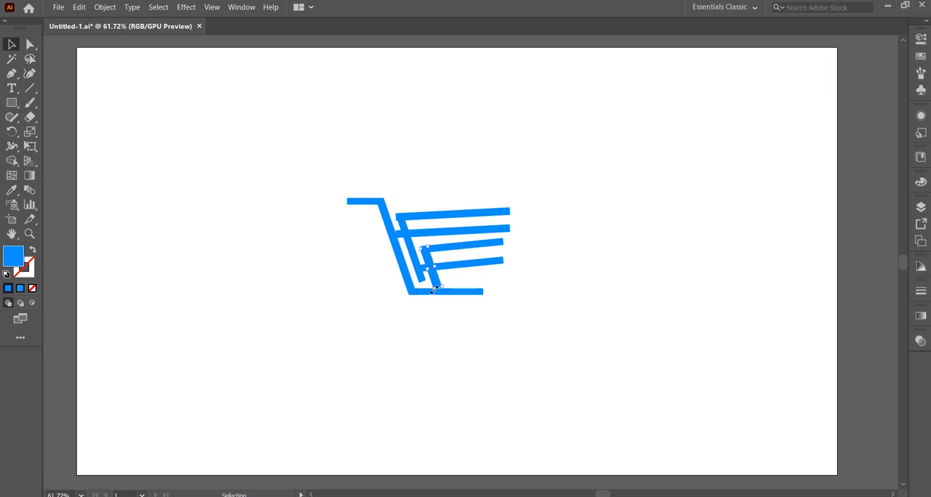
drag(434, 289, 432, 277)
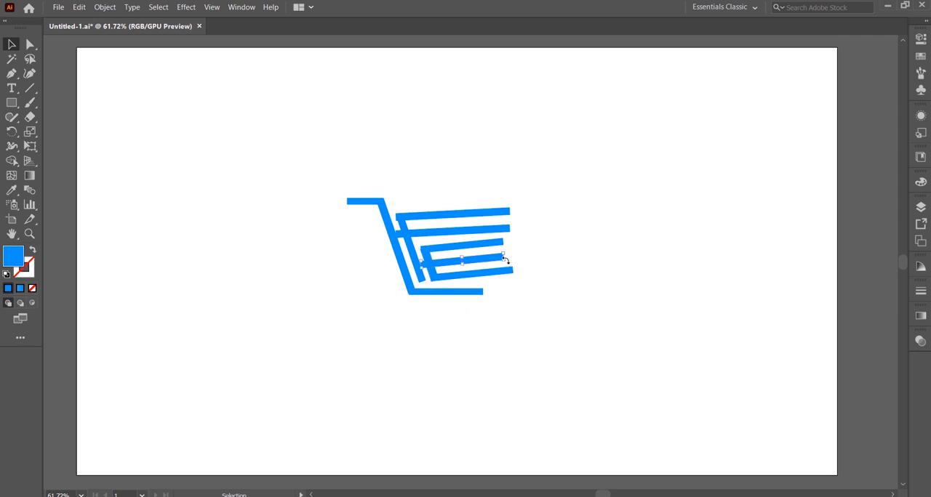
drag(507, 262, 519, 258)
click(502, 247)
drag(506, 248, 516, 245)
click(479, 293)
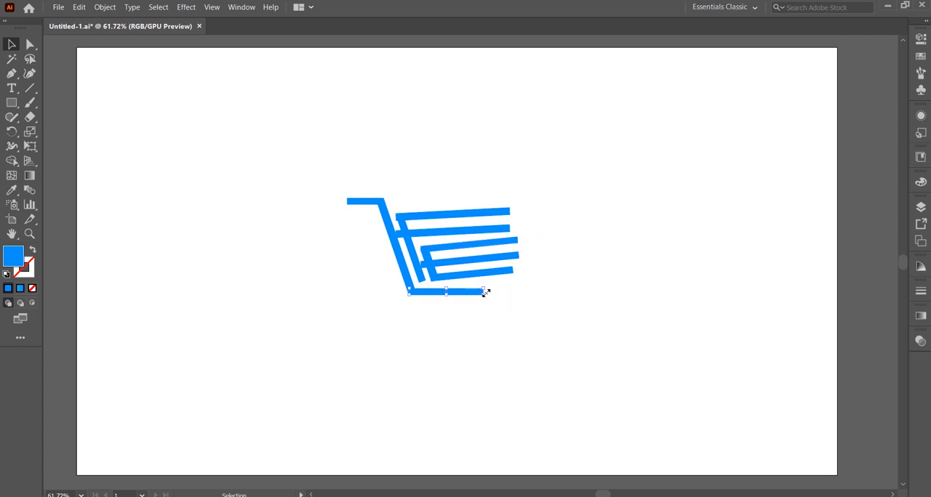
Step: Extend the cart's base bar to the right and draw a slanted cutting line across all the bars' right ends
drag(486, 291, 514, 292)
click(476, 337)
click(27, 92)
drag(516, 188, 482, 313)
Step: Remove the bar ends beyond the cutting line and the line itself with Shape Builder, and merge the overlapping bars
drag(313, 150, 525, 337)
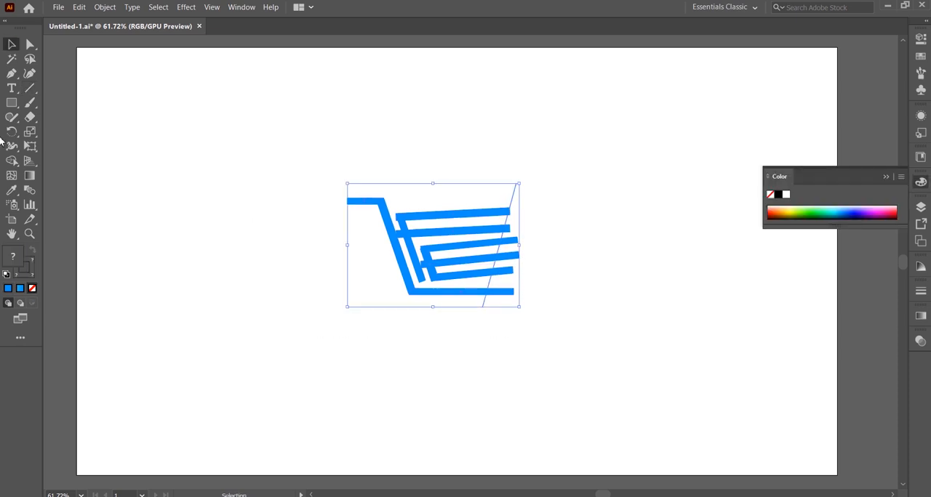
click(11, 161)
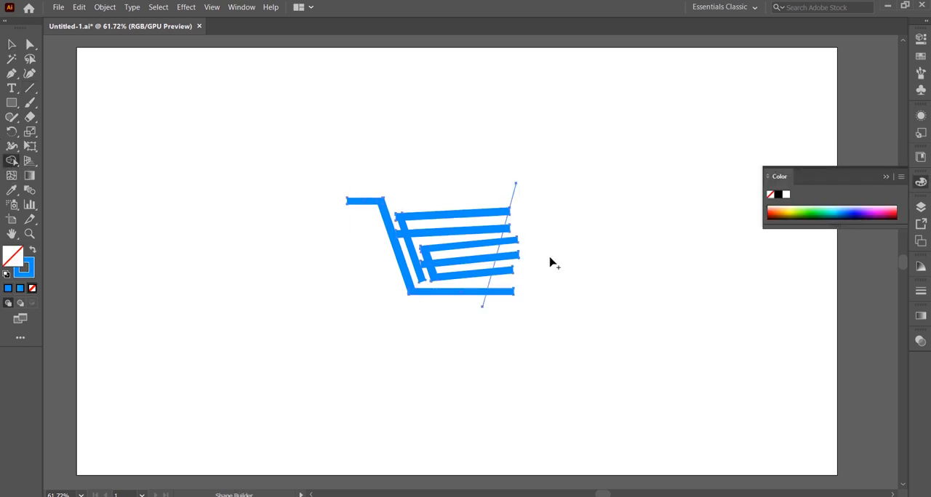
key(alt)
alt+click(509, 231)
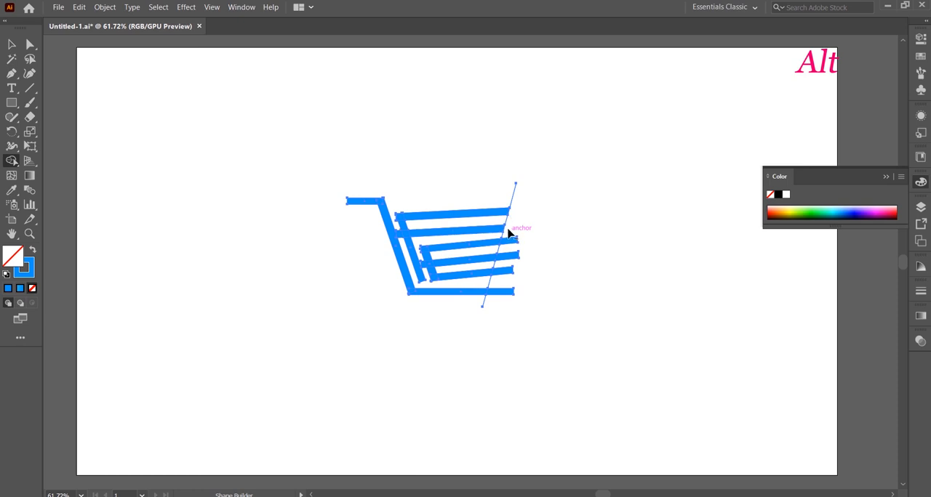
drag(511, 256, 501, 324)
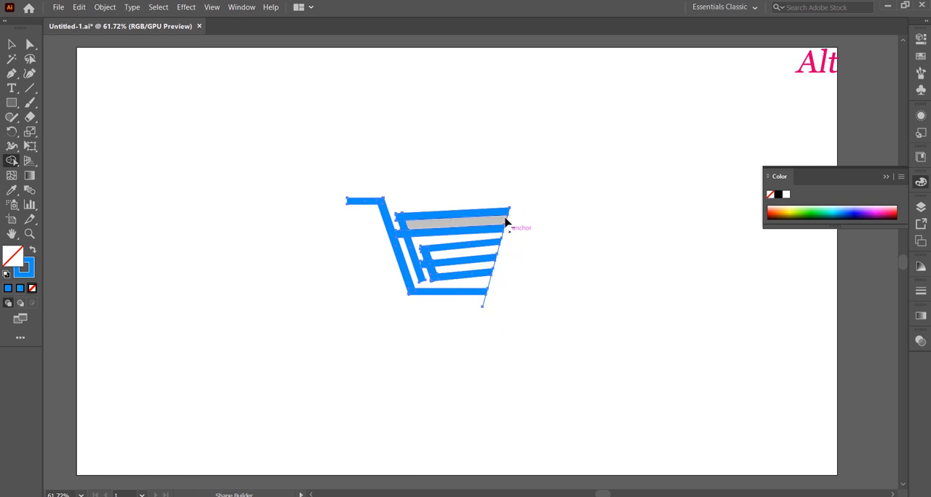
alt+click(506, 220)
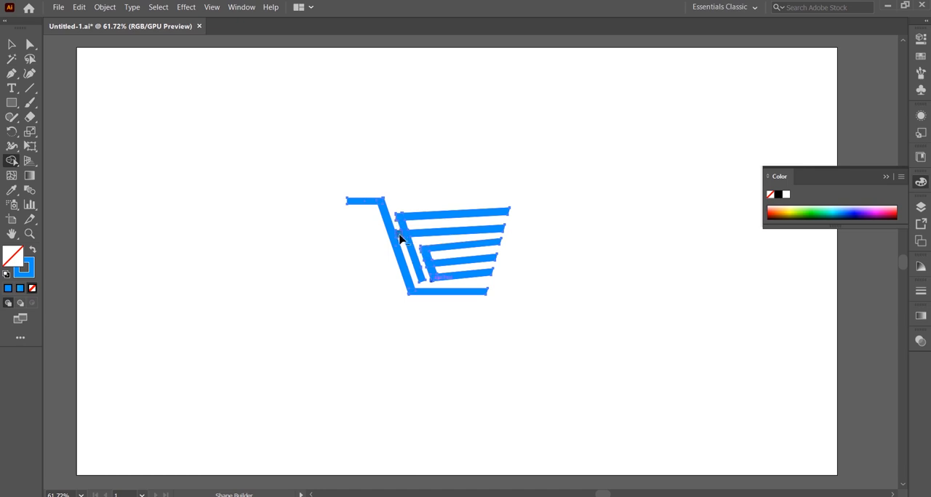
scroll(405, 242, up, 5)
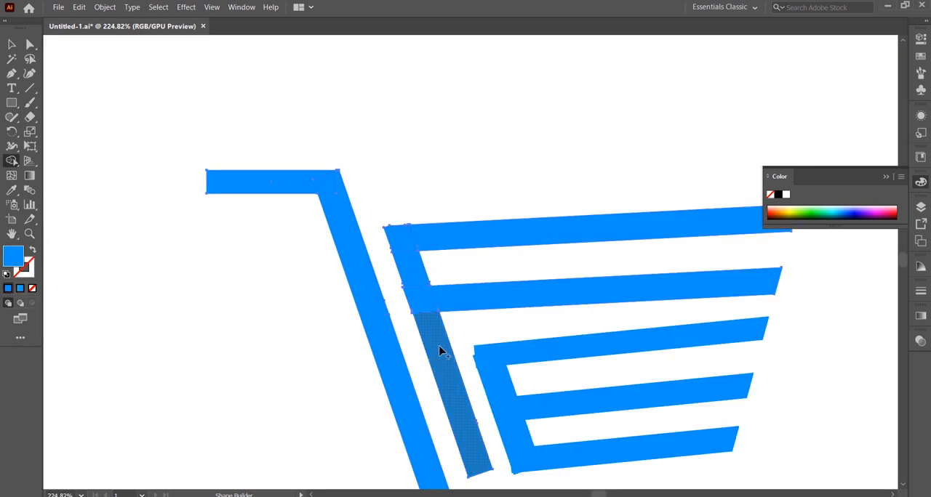
key(ctrl+0)
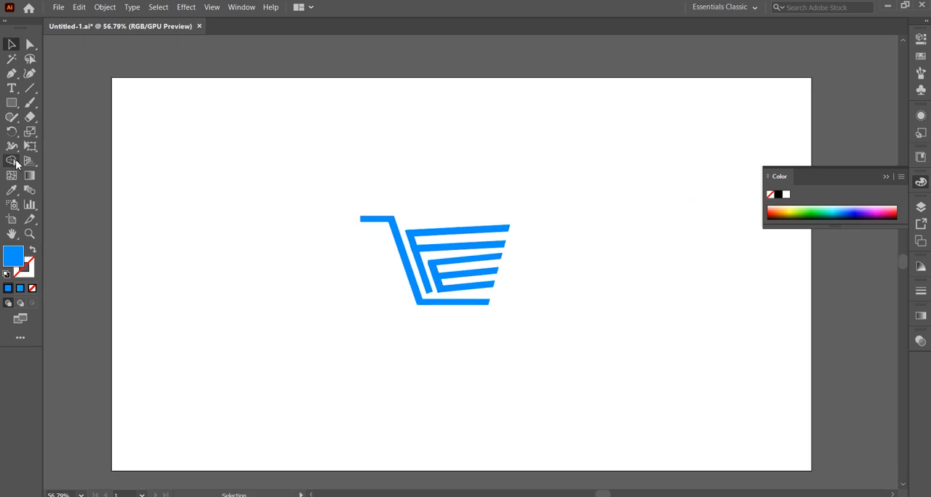
Step: Draw a short horizontal speed bar left of the cart below the handle and make two copies beneath it
click(12, 103)
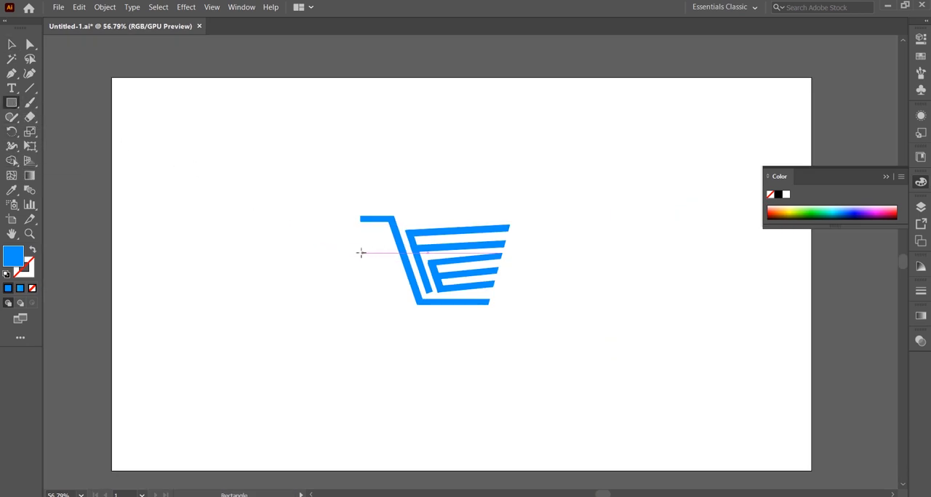
drag(360, 252, 393, 260)
click(12, 45)
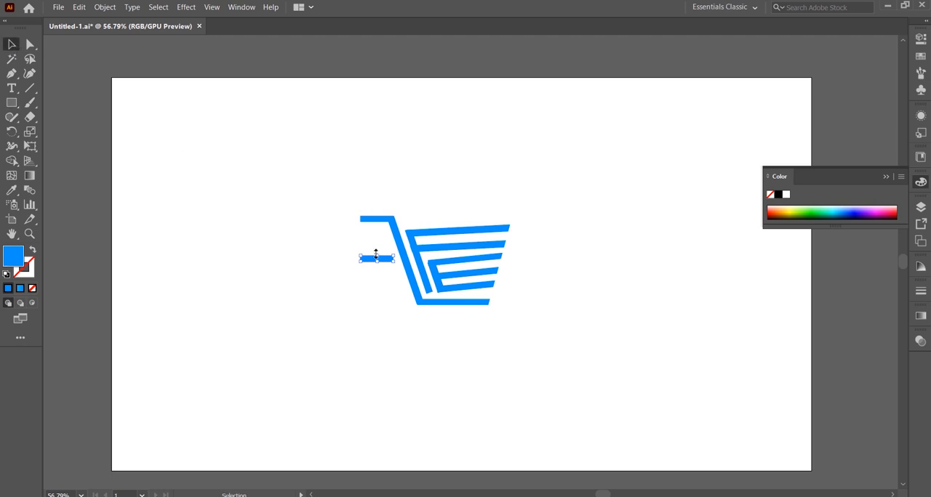
drag(384, 263, 387, 284)
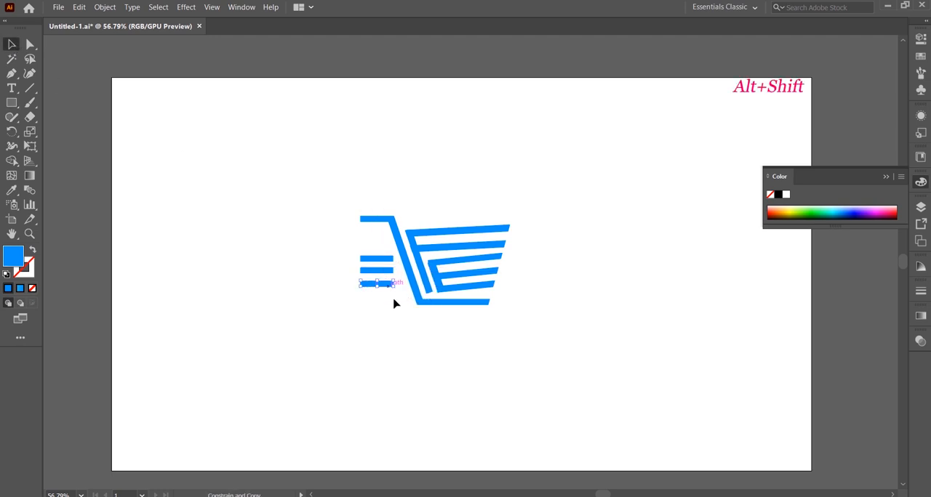
Step: Shorten the middle speed bar, lengthen the lowest one, and stagger them along the cart's slanted side
click(367, 270)
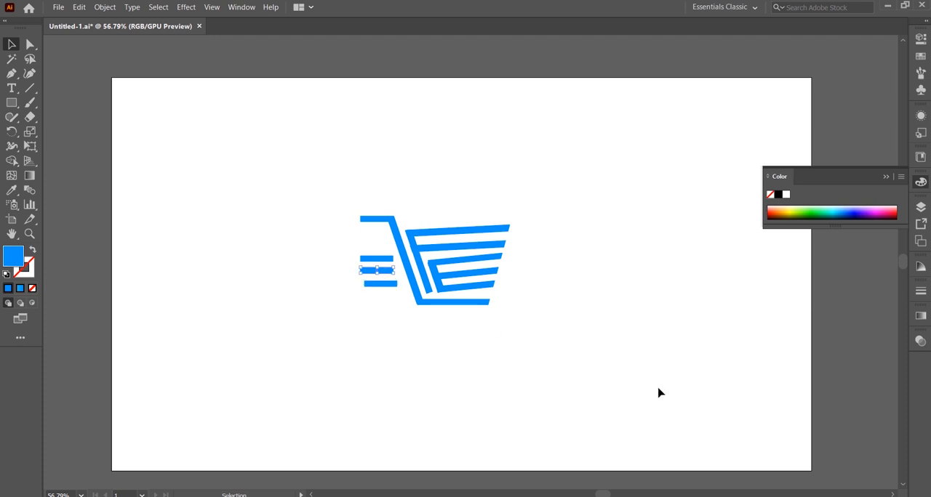
click(391, 323)
click(379, 284)
click(394, 327)
mouse_move(362, 287)
mouse_down()
mouse_move(334, 288)
mouse_move(375, 274)
mouse_up()
click(364, 272)
click(356, 347)
Step: Fill the three speed bars with the light green swatch
click(368, 261)
click(922, 58)
click(787, 88)
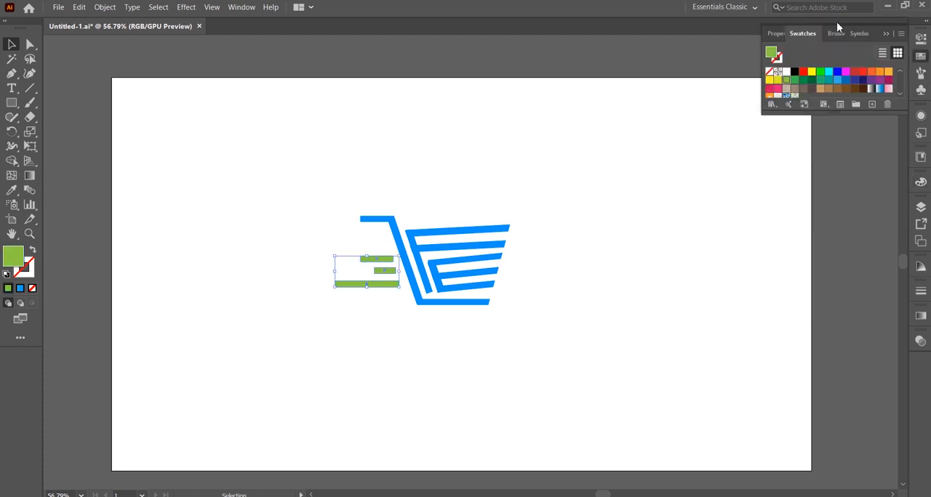
click(886, 33)
Step: Merge the inner basket's short slanted bar and three rising bars into one green shape with Shape Builder
drag(386, 208, 525, 340)
key(shift+m)
mouse_move(433, 267)
mouse_down()
mouse_move(470, 285)
mouse_move(435, 274)
mouse_move(469, 259)
mouse_up()
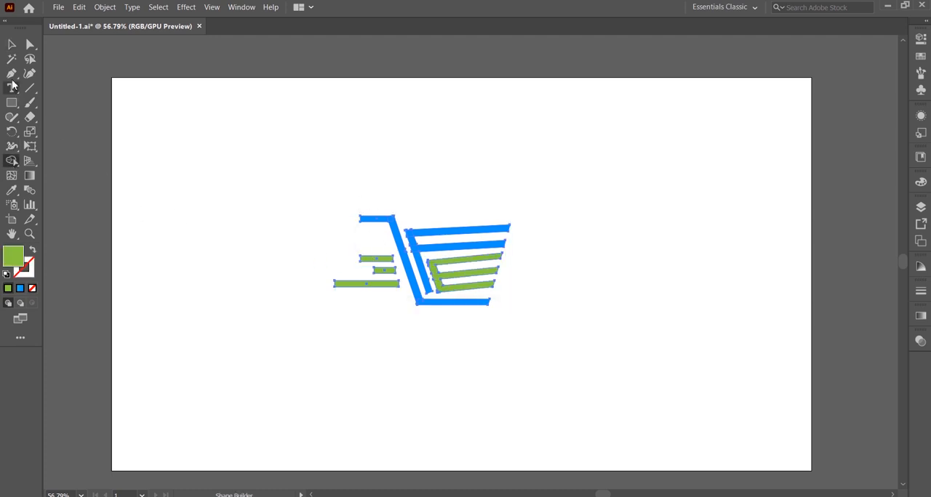
click(12, 44)
click(391, 351)
Step: Fill the inner basket with a blue-green-blue linear gradient, its green stop at 53.2402%, and tilt the cart artwork upward
click(429, 275)
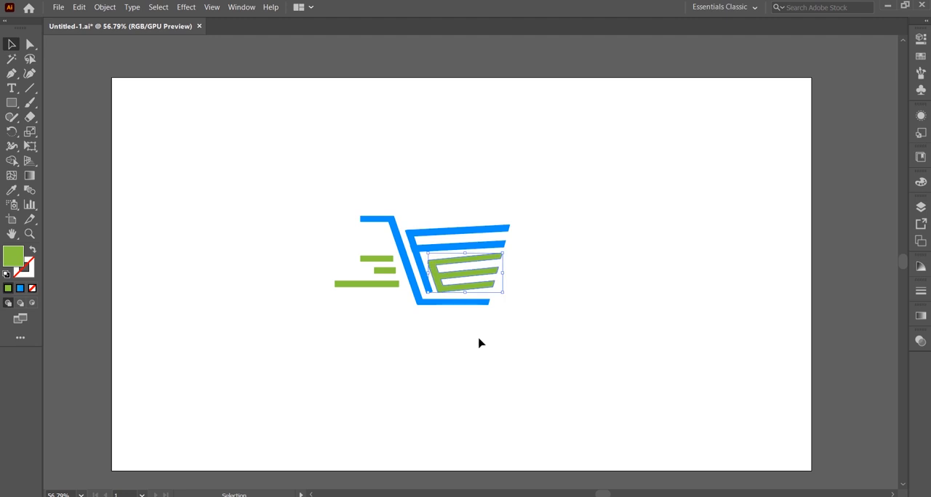
click(921, 316)
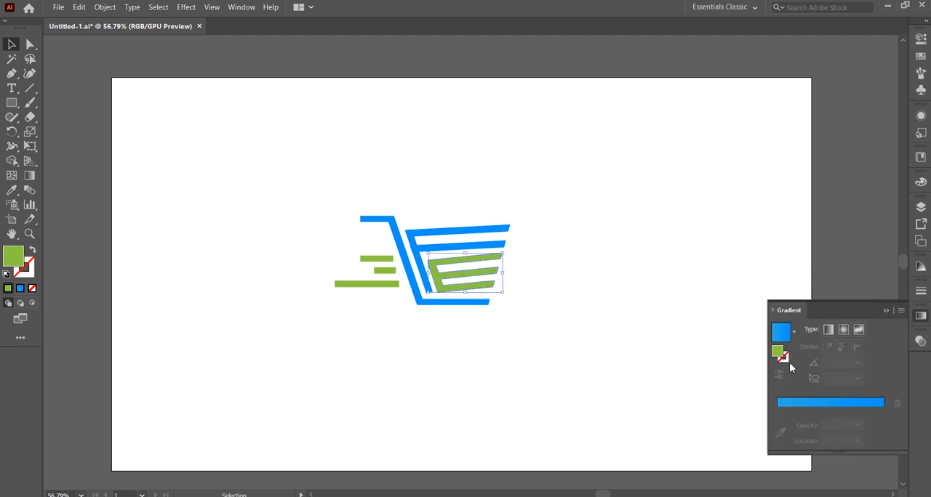
click(822, 403)
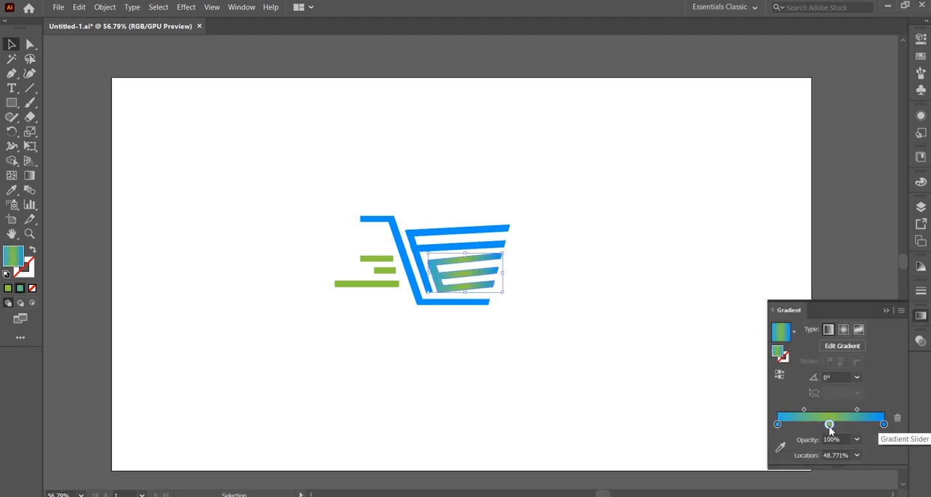
drag(828, 427, 833, 428)
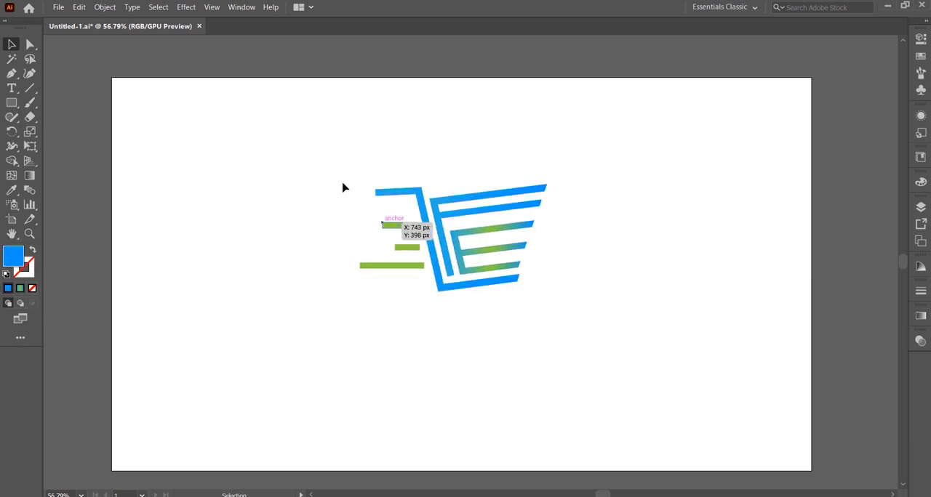
drag(343, 185, 348, 196)
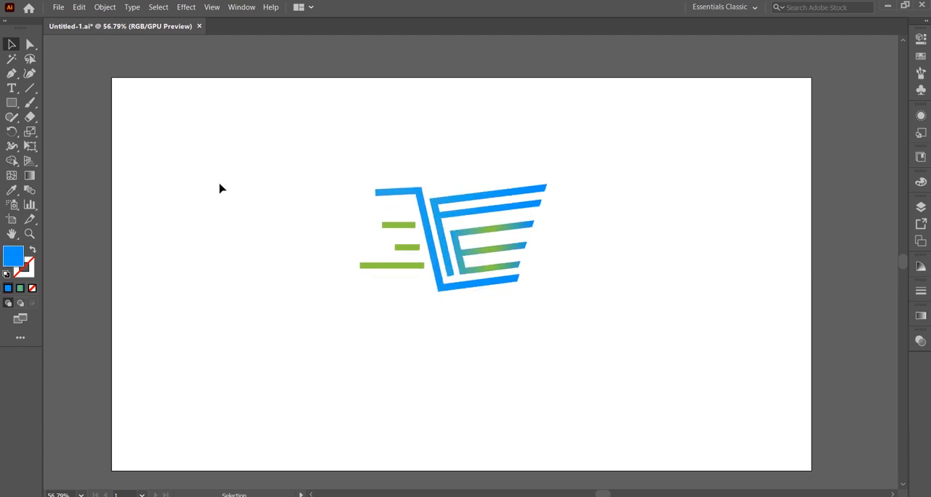
Step: Draw a circular wheel below the cart's base with the Ellipse tool and sample the speed bars' green for it
drag(12, 103, 114, 133)
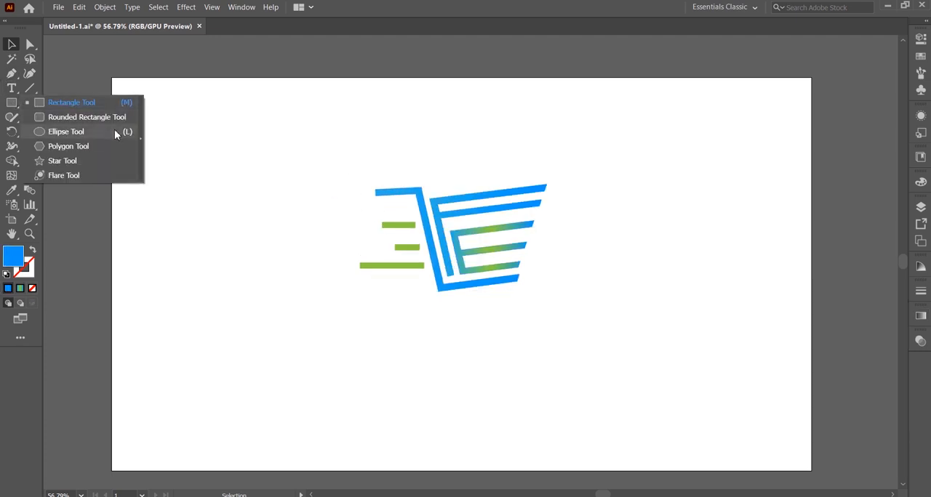
click(78, 133)
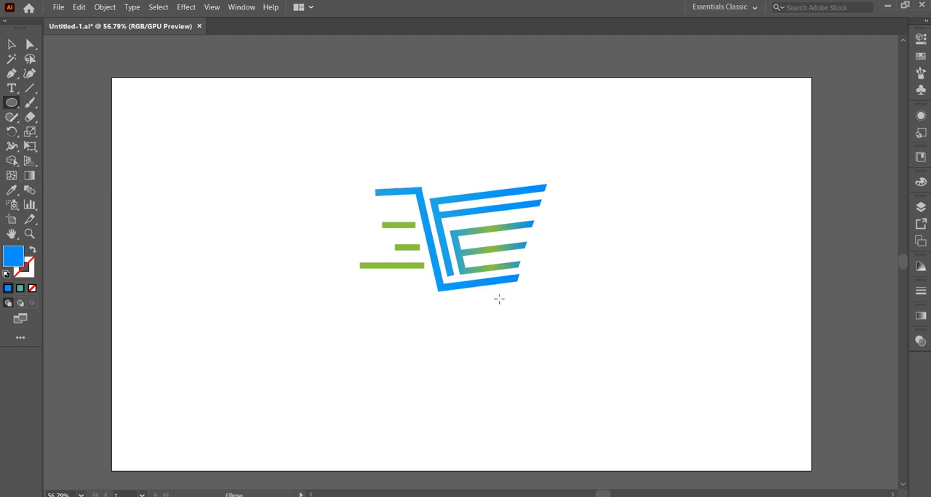
drag(494, 303, 500, 315)
click(12, 45)
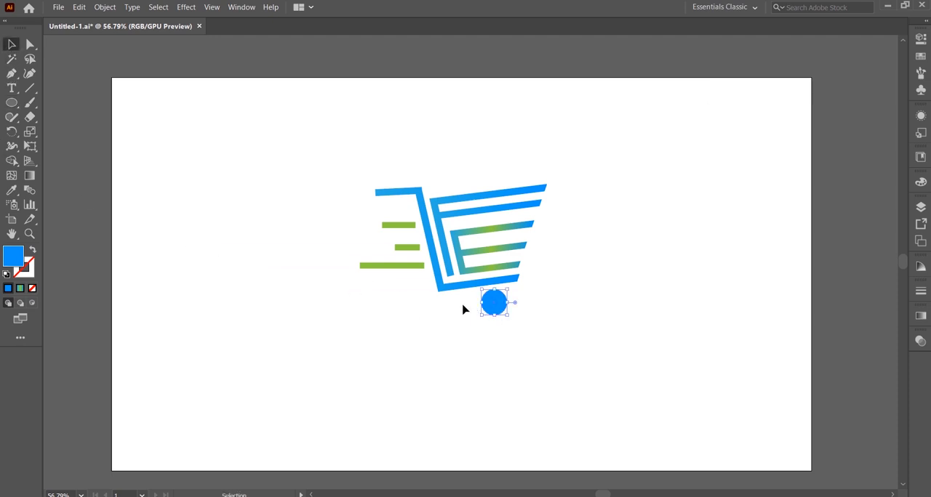
click(11, 190)
click(383, 263)
key(v)
Step: Paste a copy of the wheel in front, shrink it about its centre and sample the cart's blue gradient for it
click(79, 7)
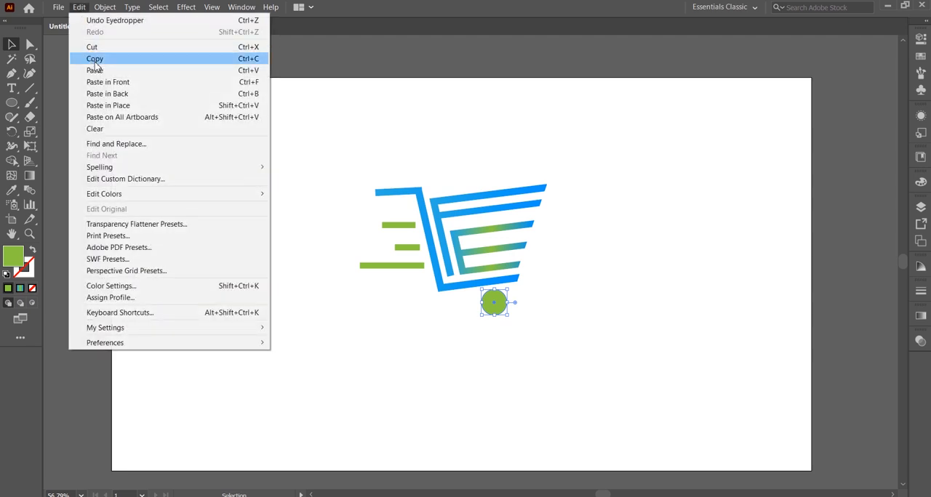
click(105, 82)
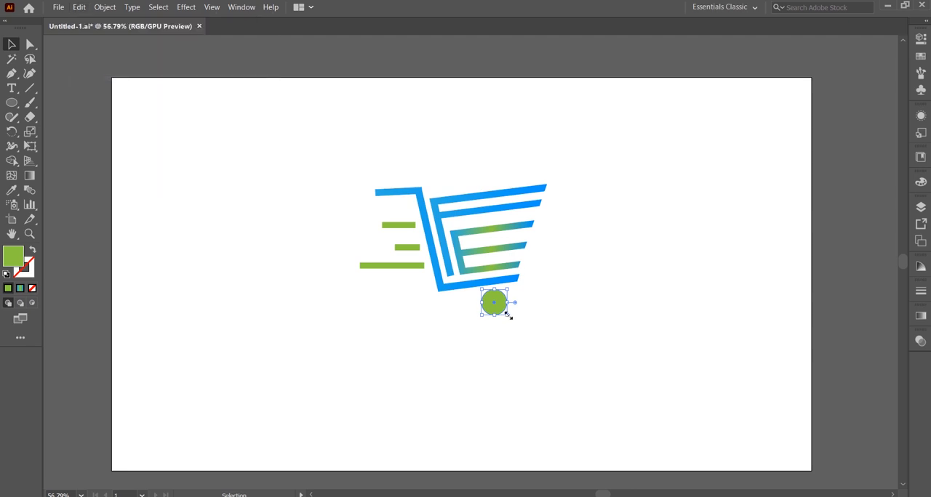
drag(508, 315, 494, 303)
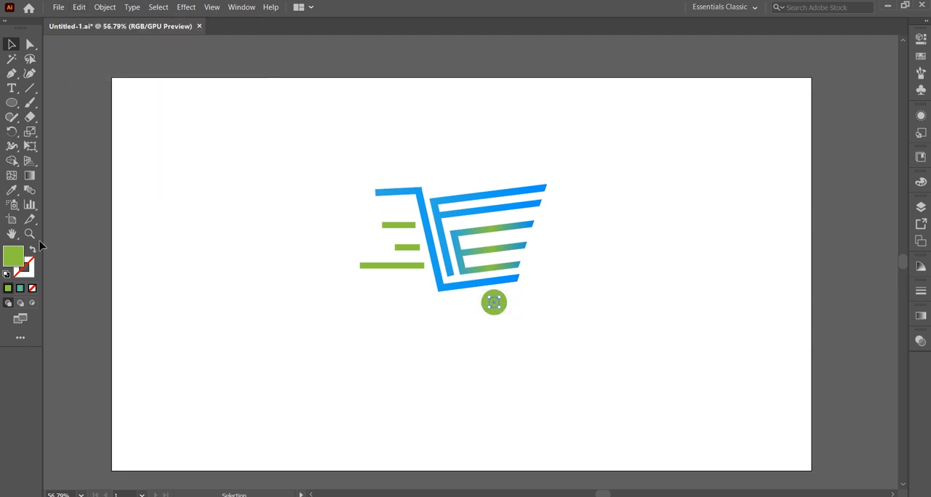
click(12, 190)
click(458, 198)
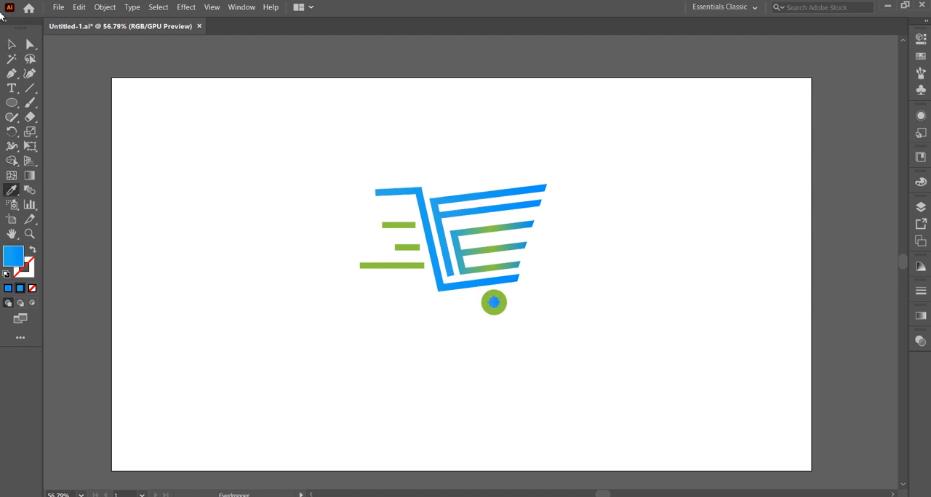
Step: Recolour the wheel's inner circle by setting its end gradient stop to 0063FF and copying that blue to the gradient's start
click(12, 44)
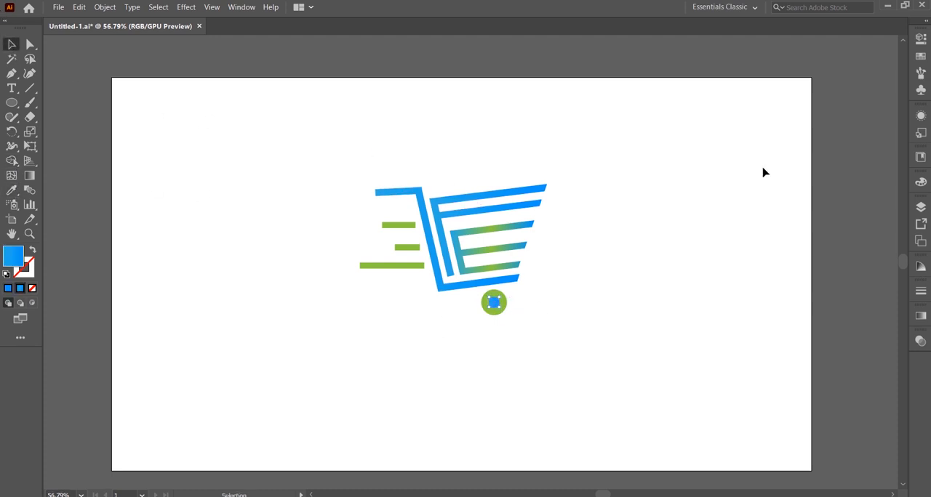
click(920, 317)
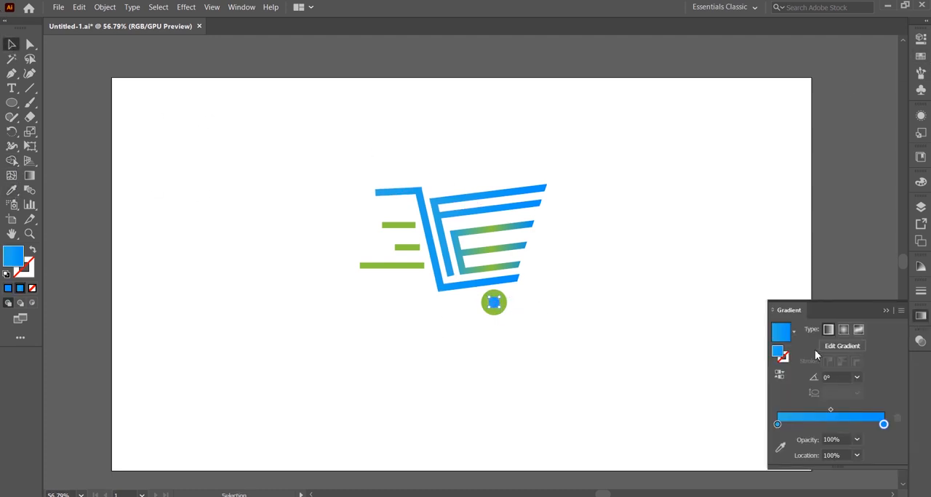
double_click(883, 424)
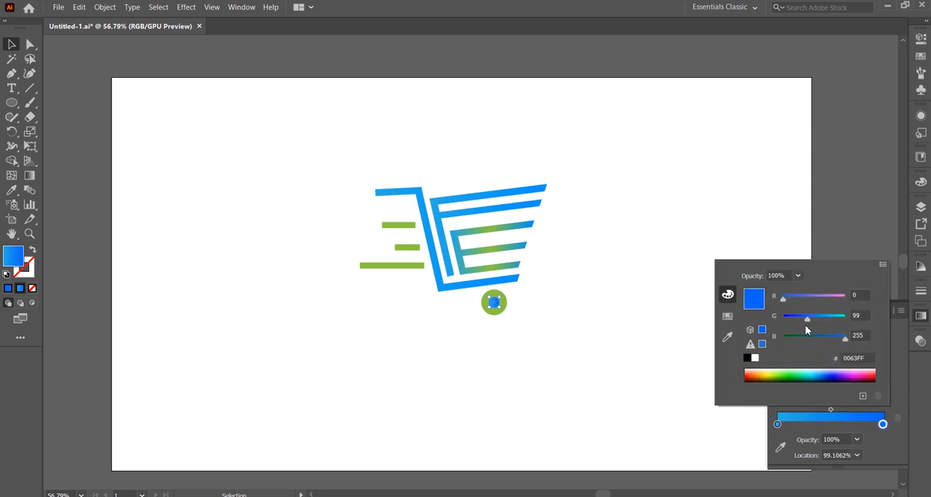
click(897, 364)
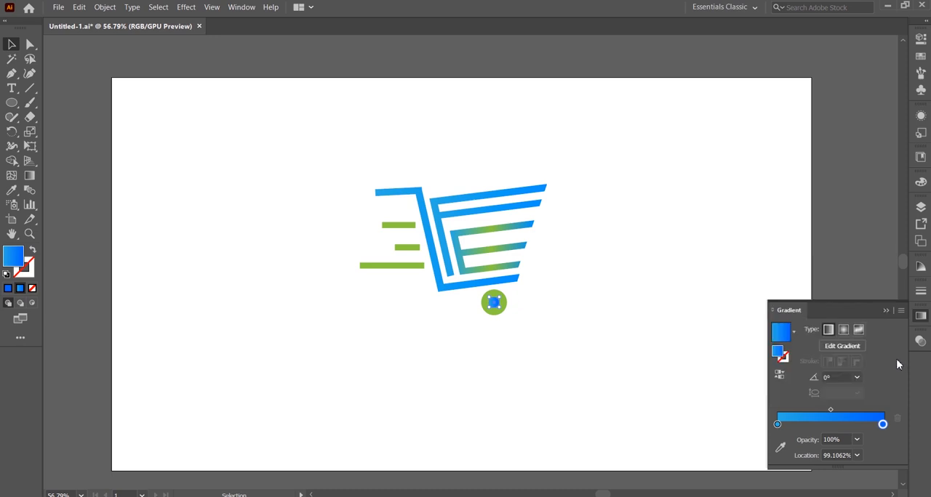
key(alt)
drag(883, 425, 762, 447)
click(883, 425)
drag(830, 425, 701, 440)
click(661, 329)
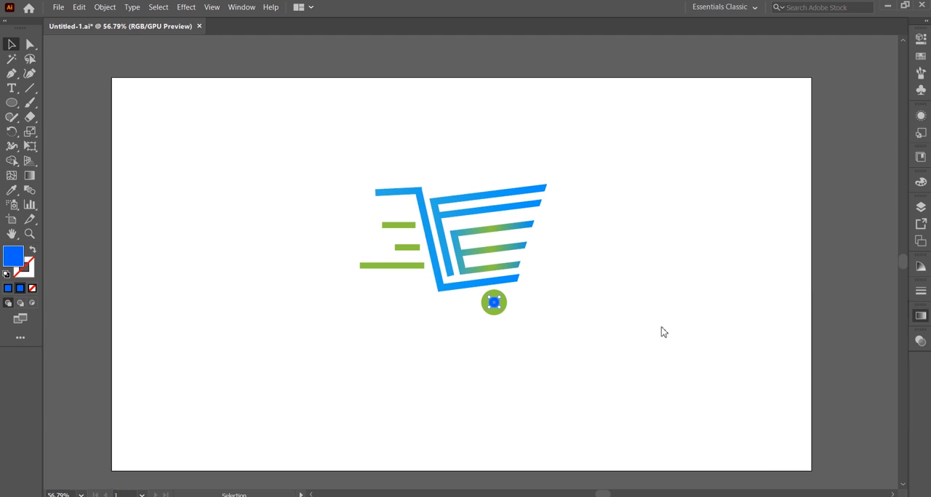
Step: Duplicate the green wheel with its blue centre and place the copy under the cart base's left corner as the second wheel
click(500, 309)
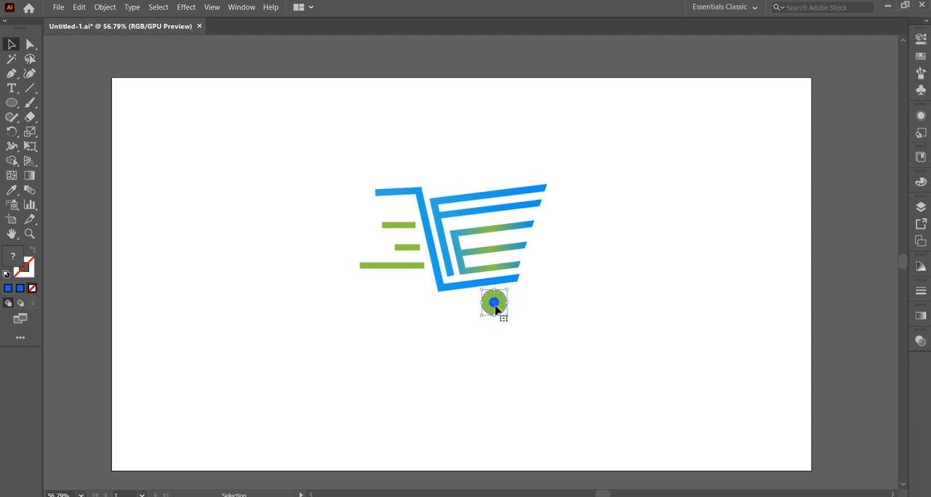
click(79, 7)
click(128, 82)
drag(492, 305, 448, 309)
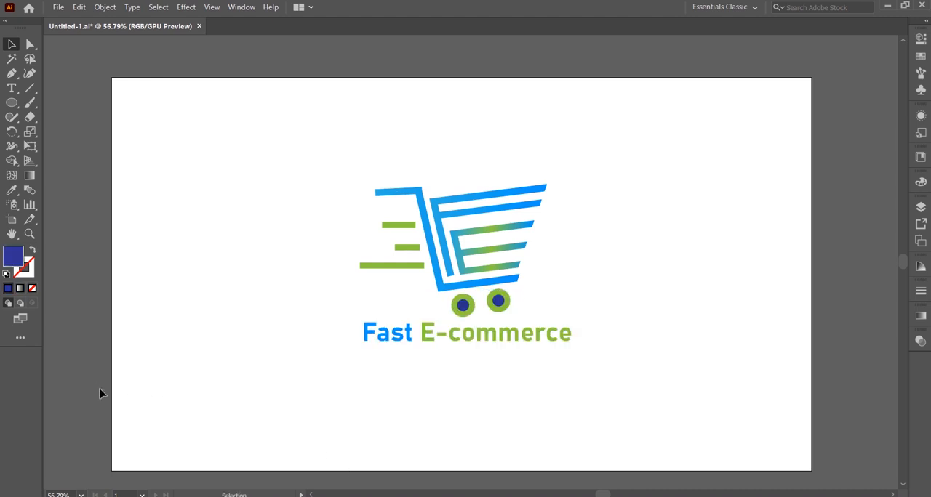